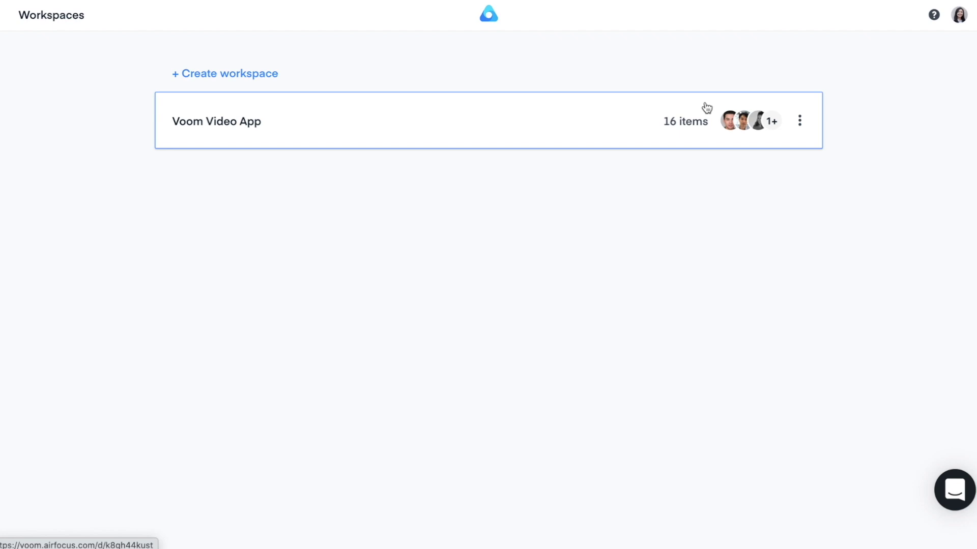
Step: Start a new workspace from a template and browse the Template library
click(263, 73)
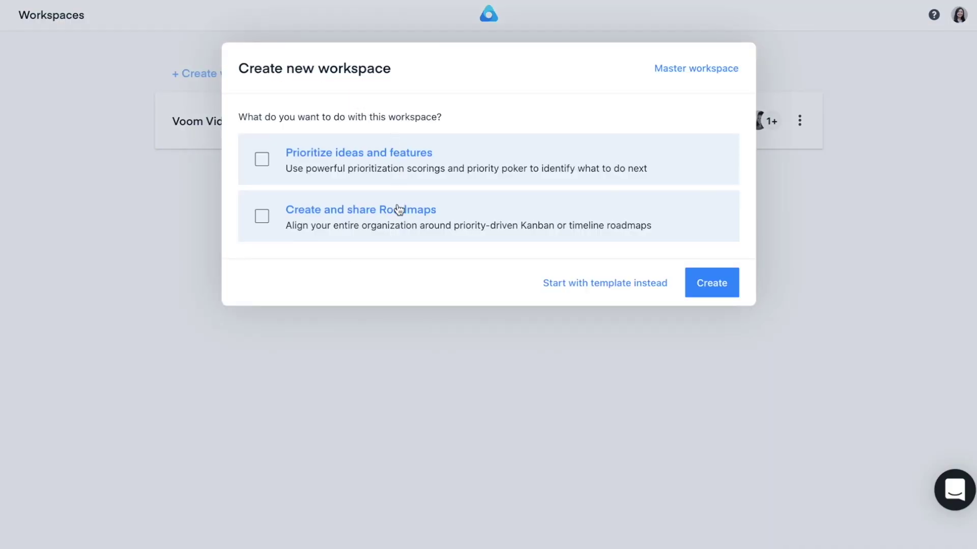
click(605, 283)
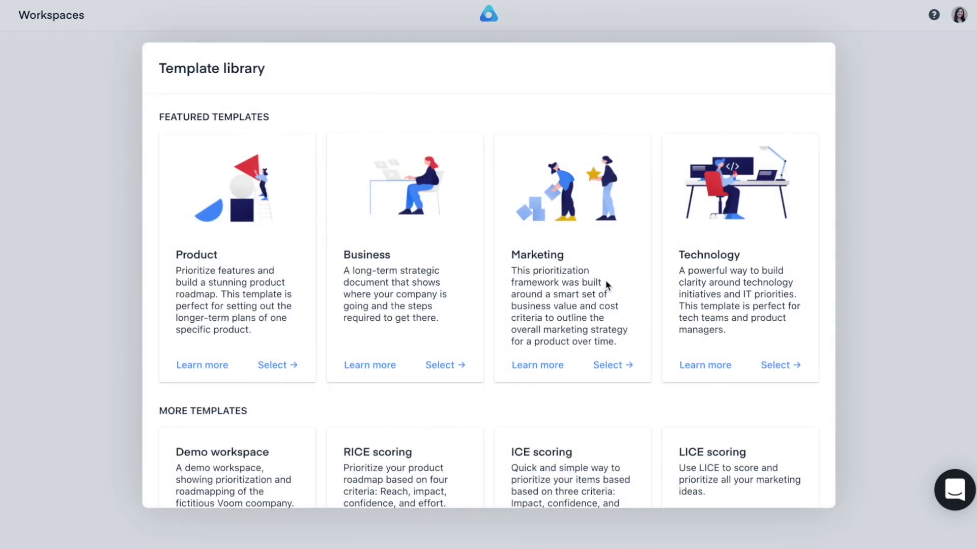
scroll(605, 283, down, 6)
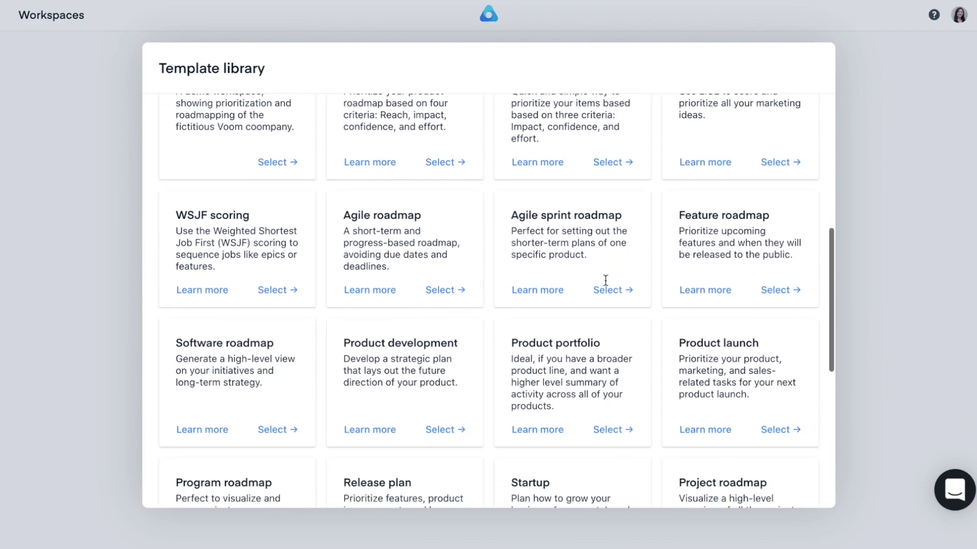
scroll(606, 280, up, 4)
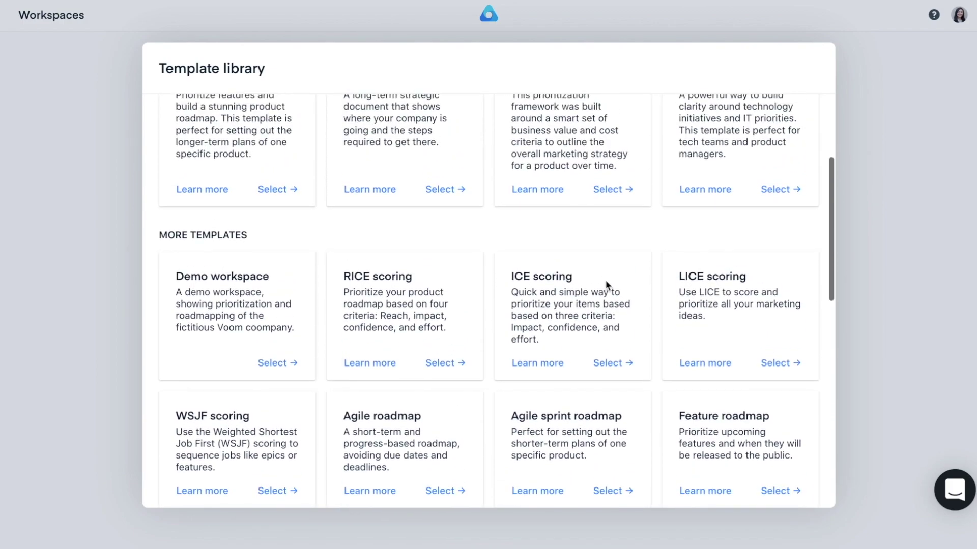
scroll(605, 281, up, 4)
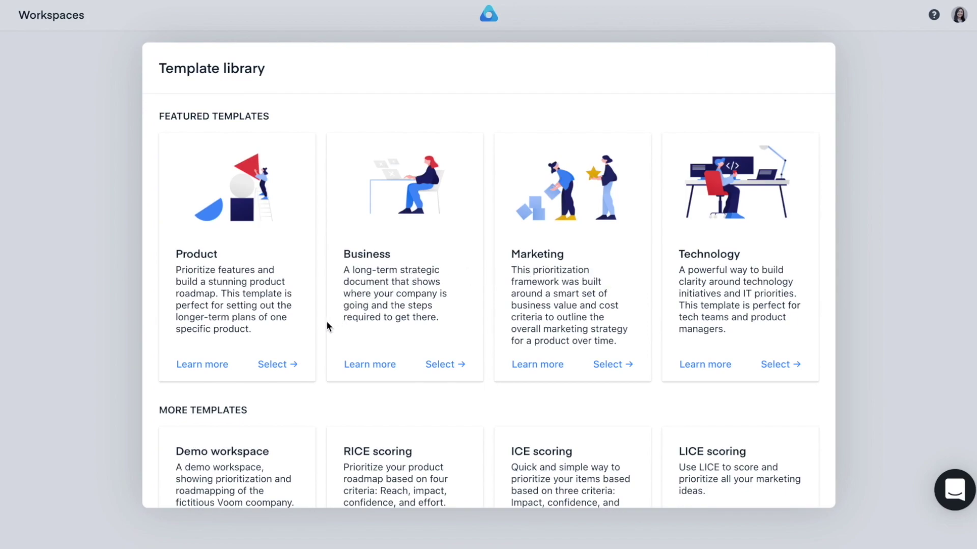
Step: Open the Voom Video App workspace and list its connected integrations and apps
click(288, 364)
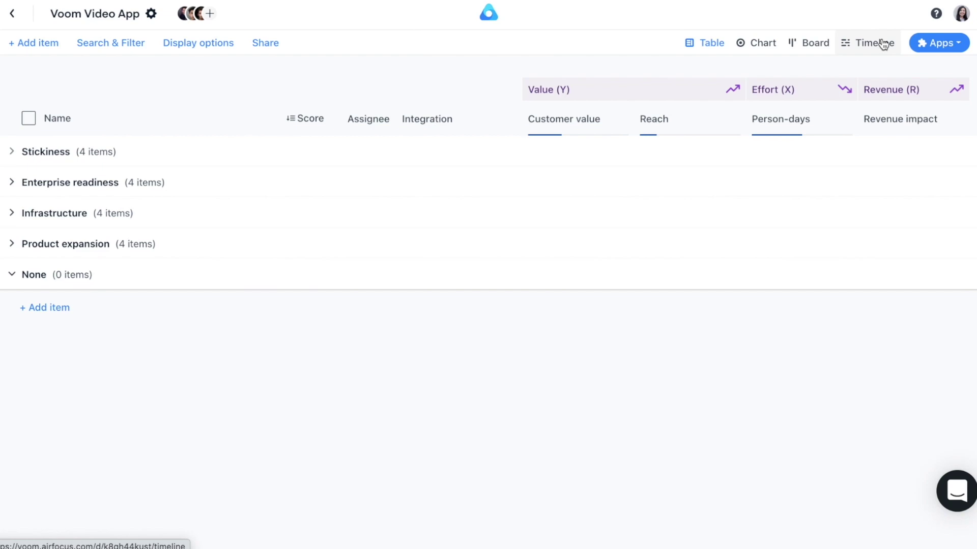
click(945, 44)
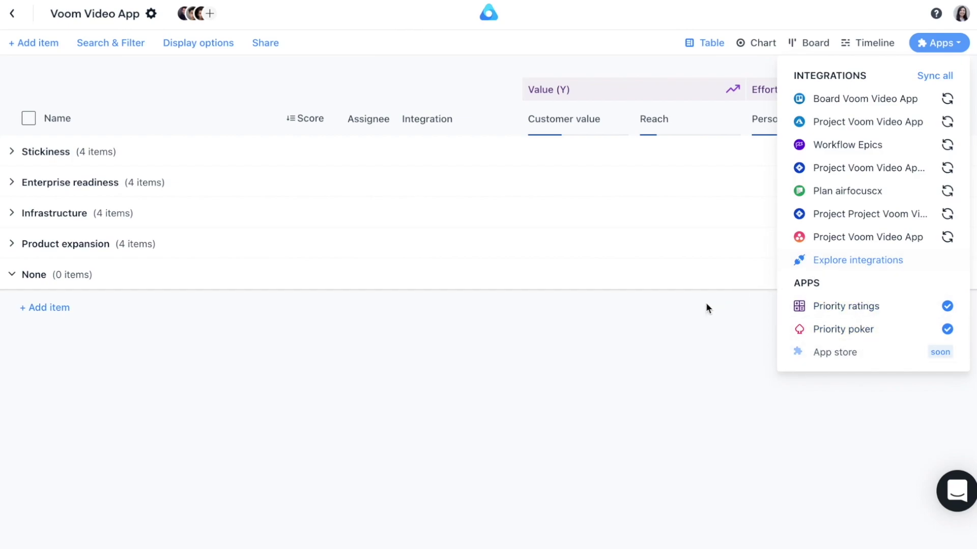
Step: Close the integrations list and expand the Stickiness group to show its four scored items
click(230, 133)
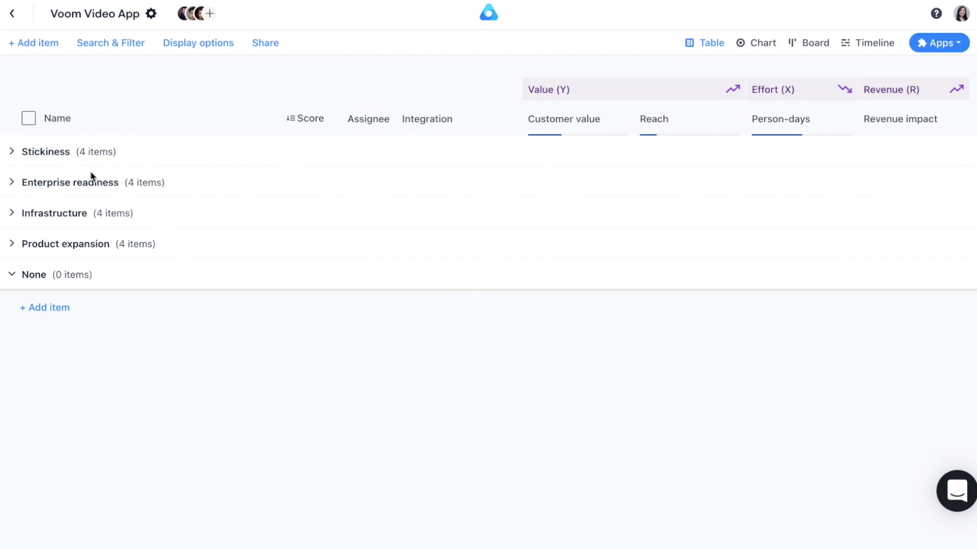
click(13, 153)
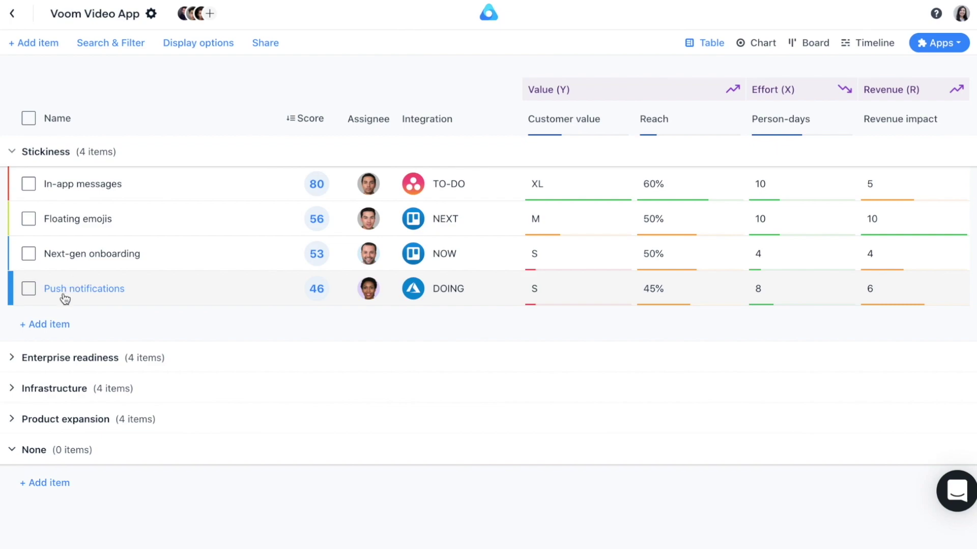
Step: Add a new item to the Stickiness group titled 'Slack bot'
click(45, 324)
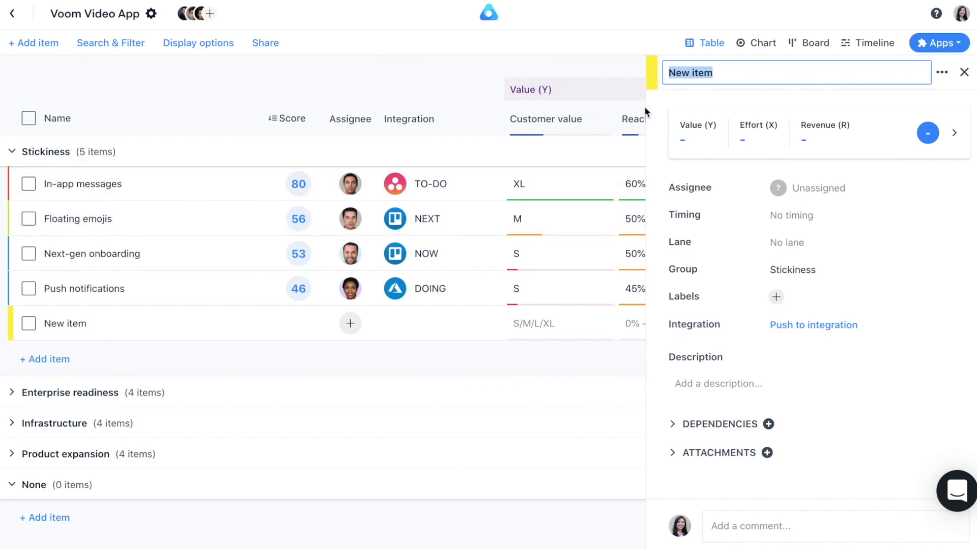
click(718, 73)
drag(717, 73, 664, 73)
text(Sla)
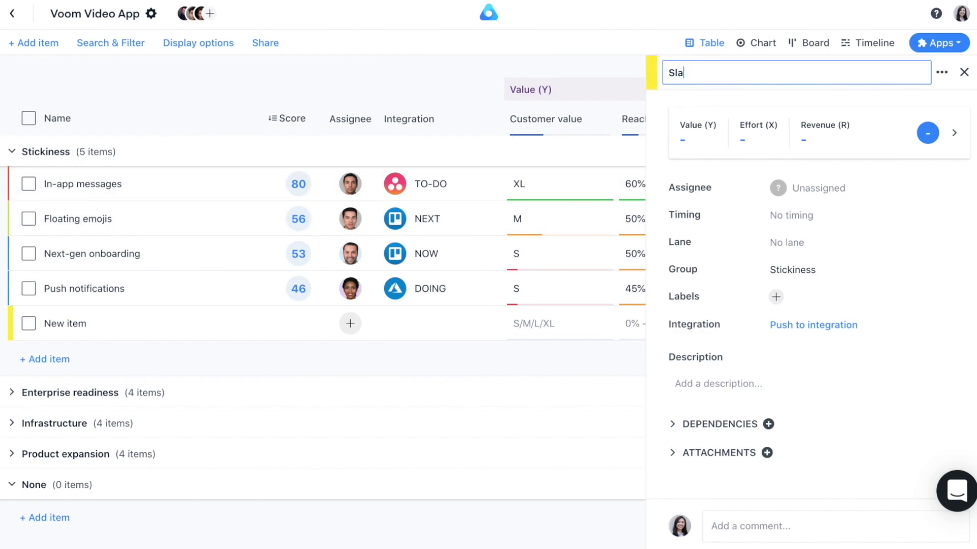
text(ck bot)
Step: Paste the prepared requirements description into Slack bot and save it
click(724, 379)
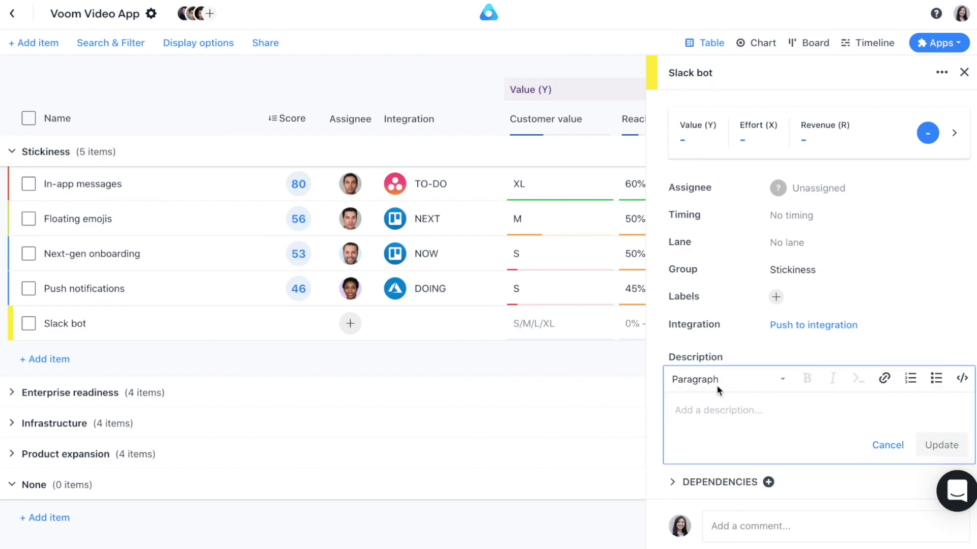
key(ctrl+v)
scroll(716, 385, down, 4)
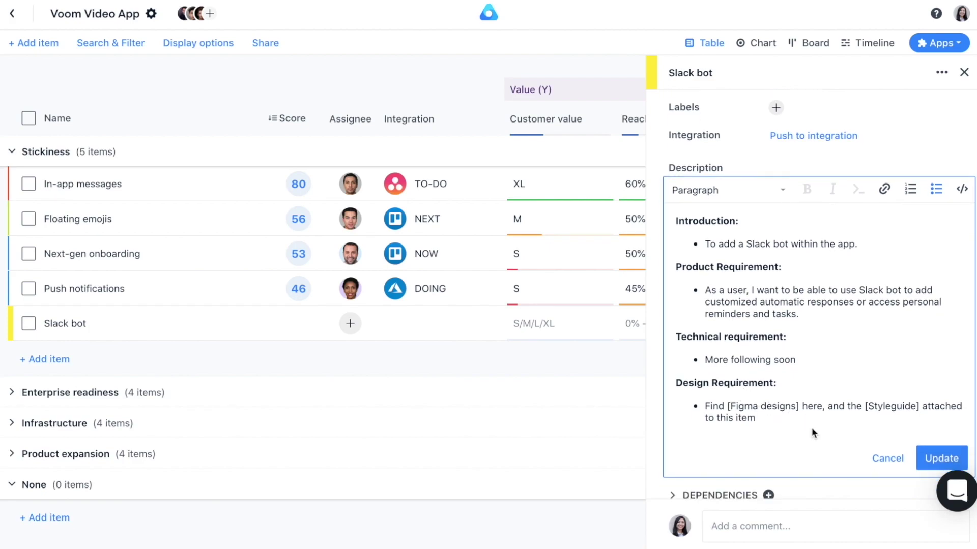
click(940, 461)
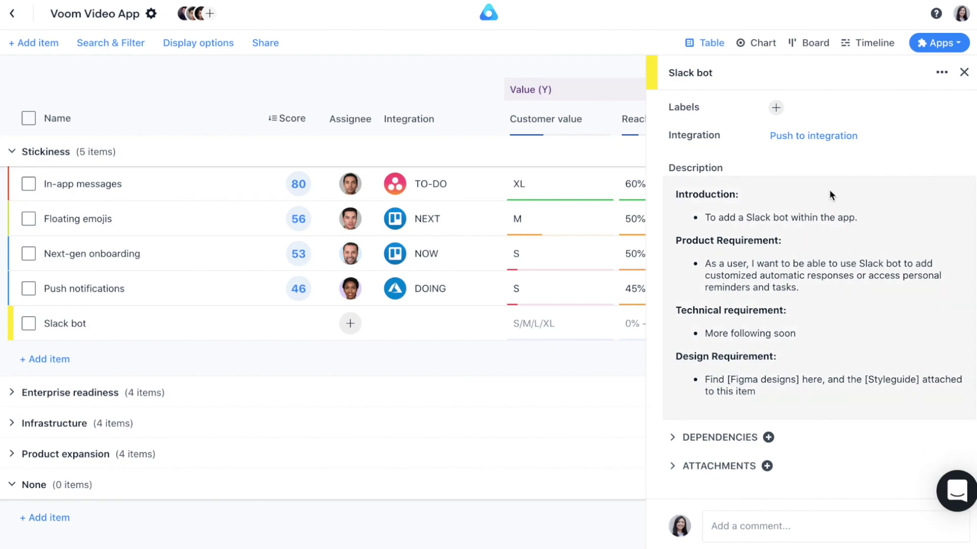
Step: Check Slack bot's Push to integration options without choosing one, then close its details
click(814, 136)
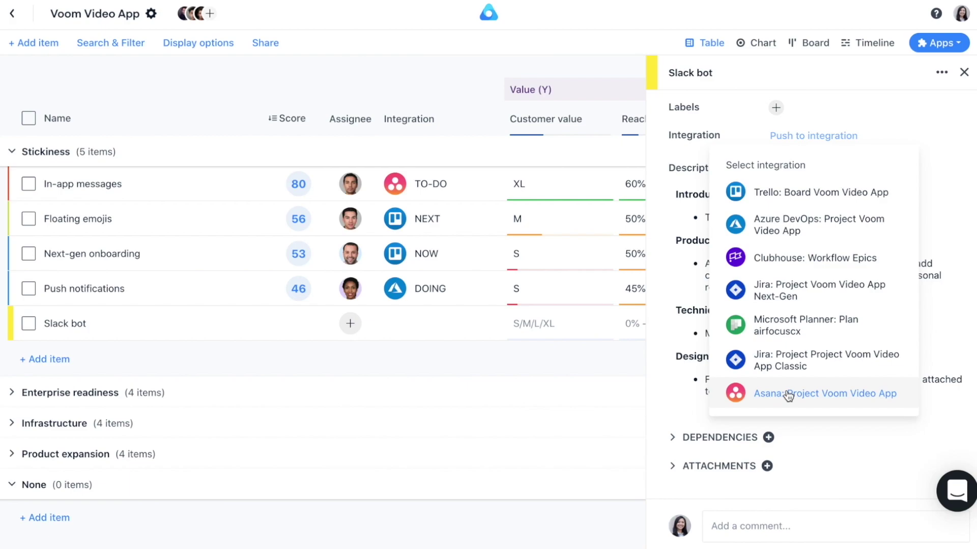
click(621, 403)
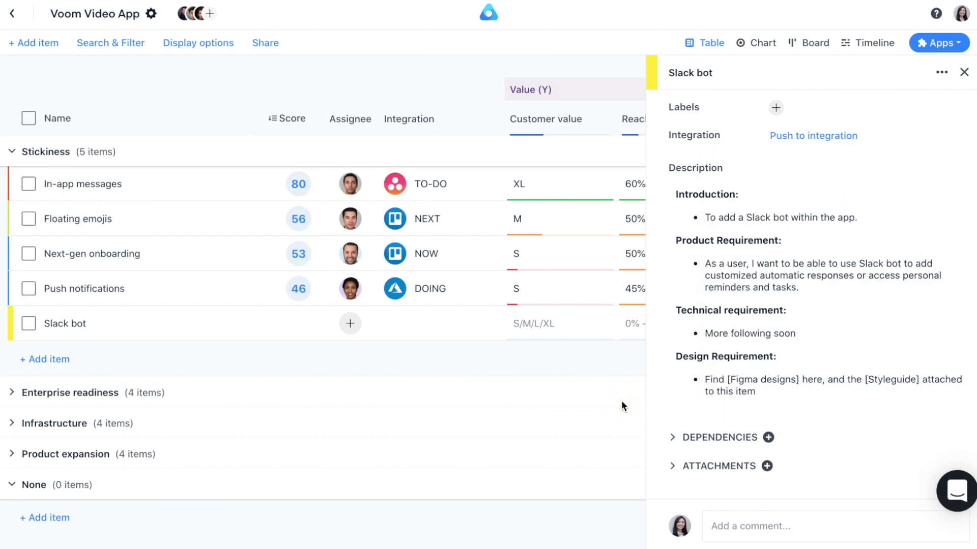
click(964, 72)
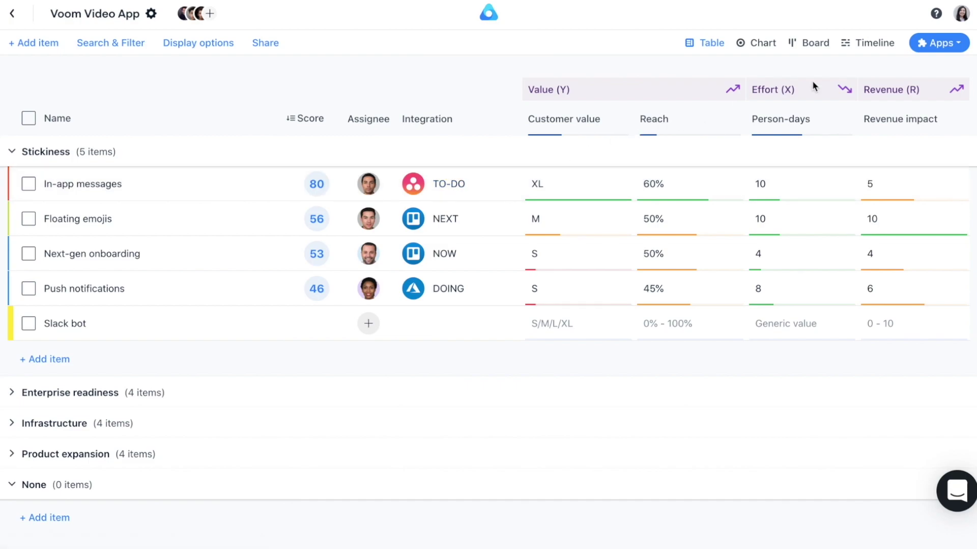
click(934, 46)
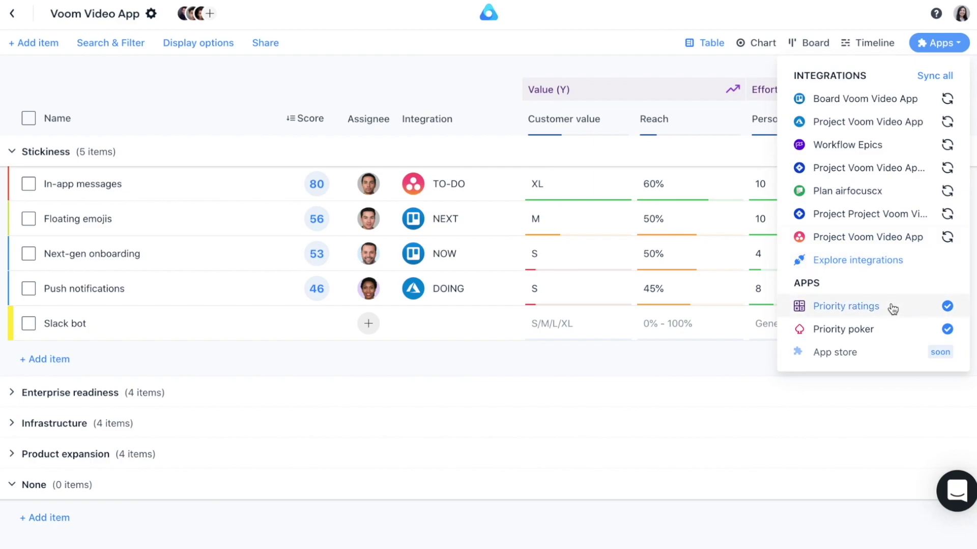
click(721, 156)
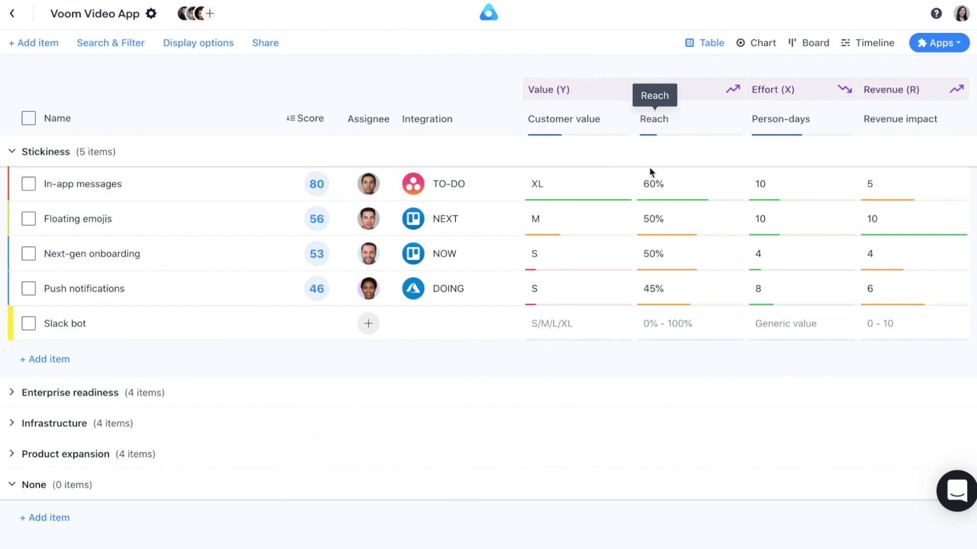
click(646, 190)
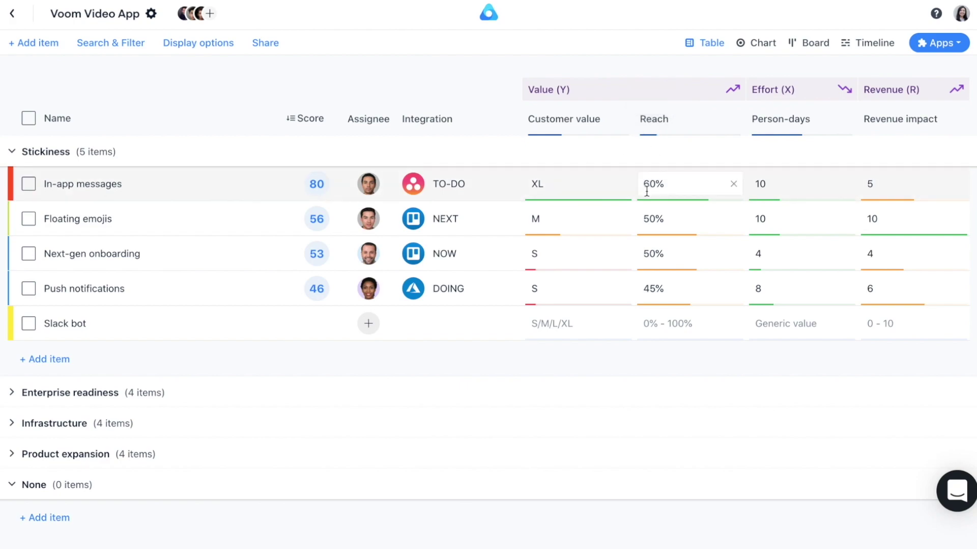
click(696, 163)
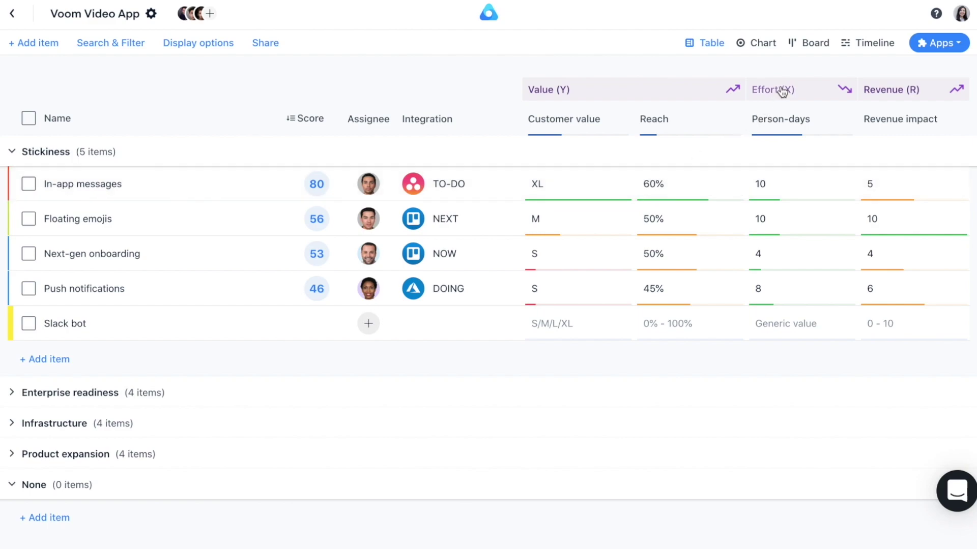
click(762, 188)
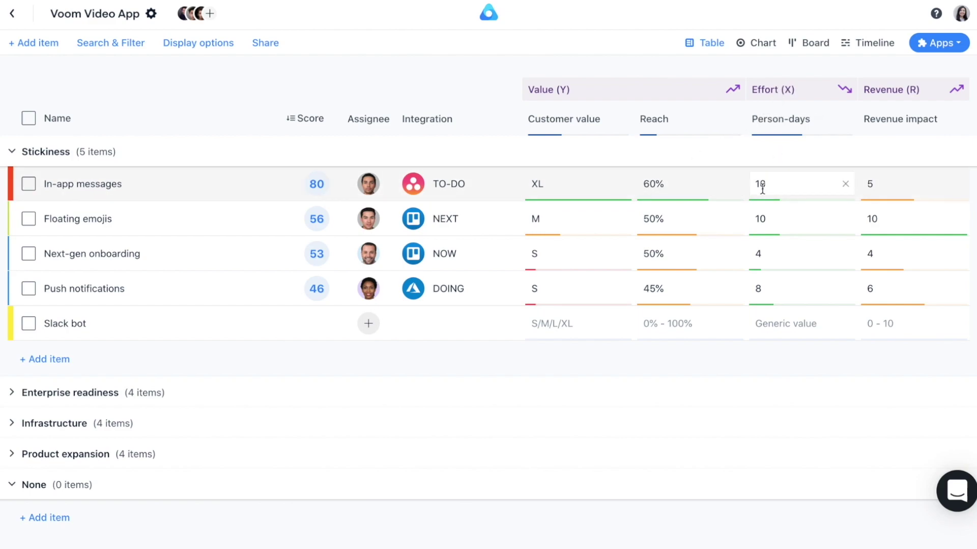
click(814, 157)
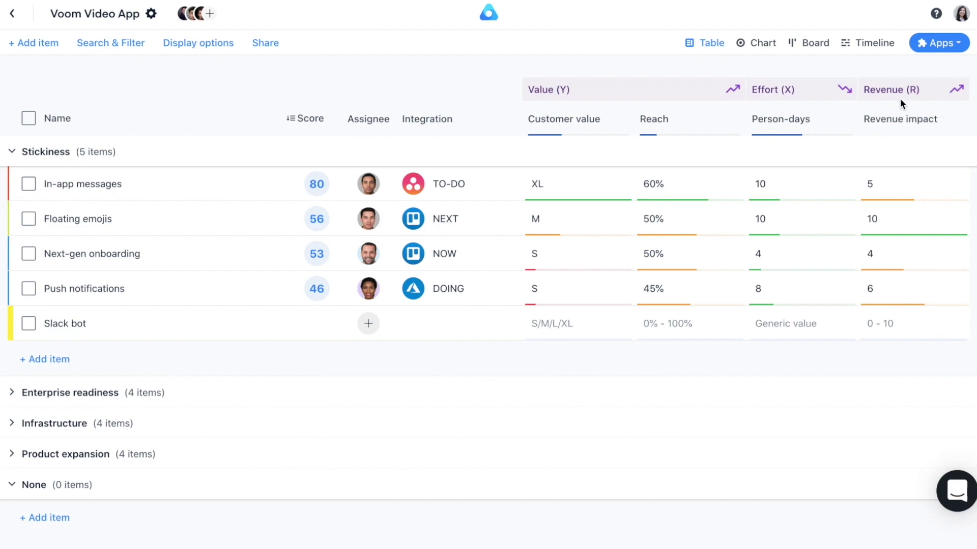
click(876, 184)
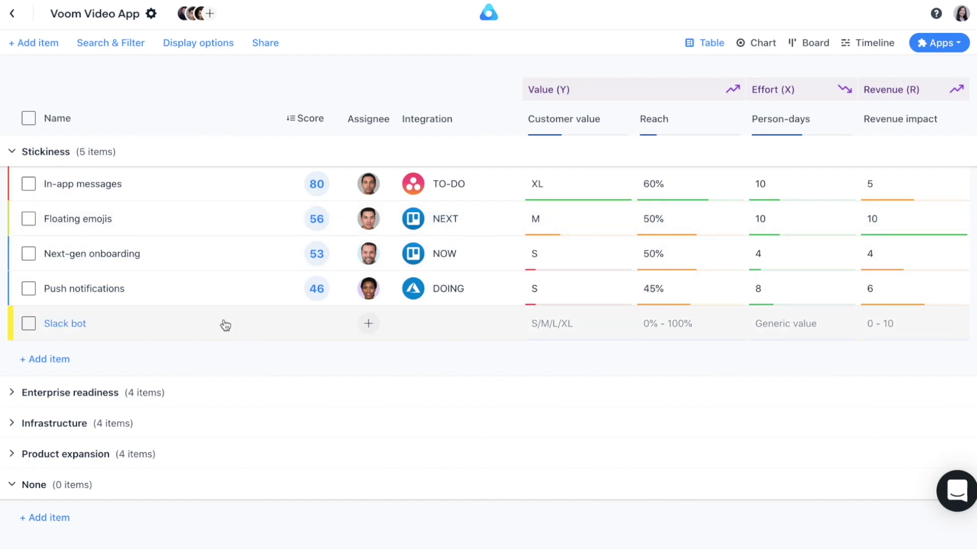
Step: Score Slack bot with XL customer value, 90% reach, 9 person-days and revenue impact 10
click(543, 325)
click(542, 423)
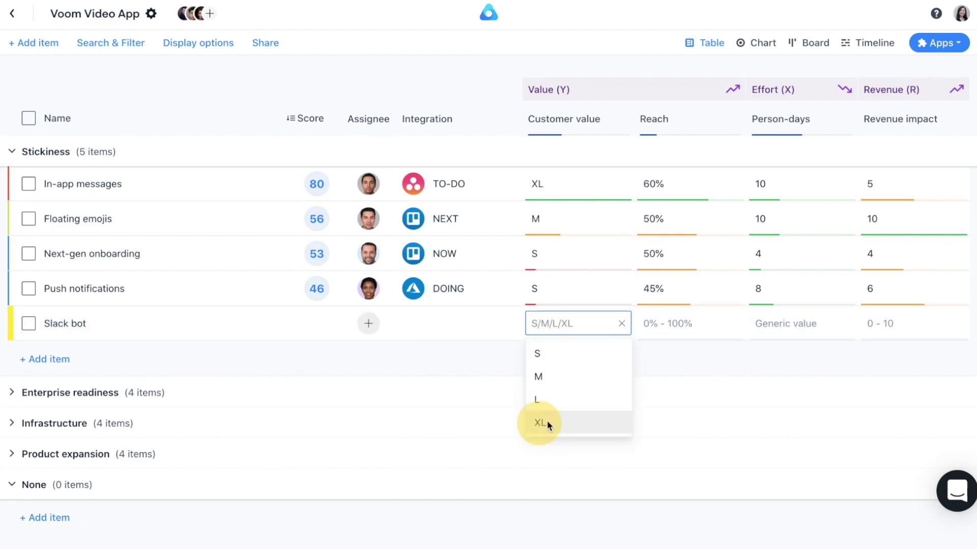
click(694, 320)
text(90)
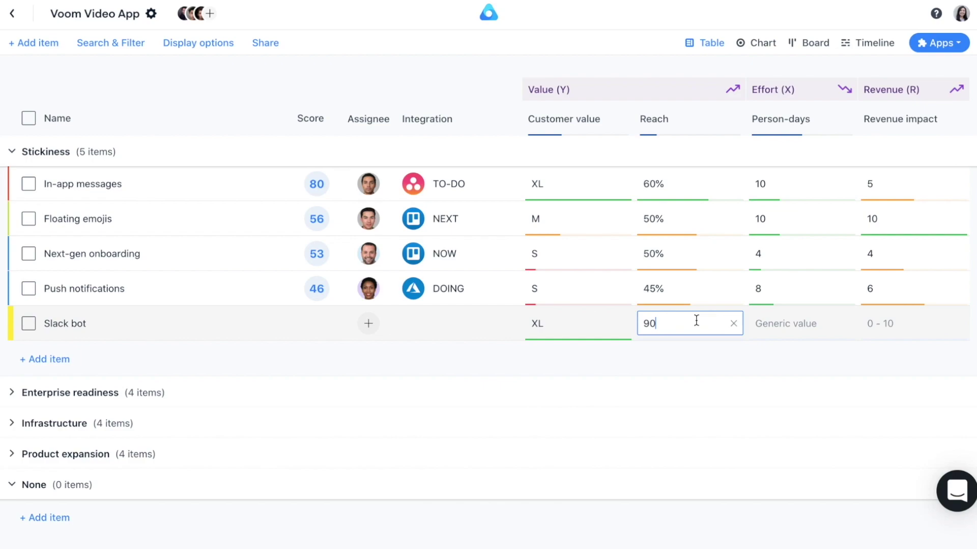
click(765, 321)
text(9)
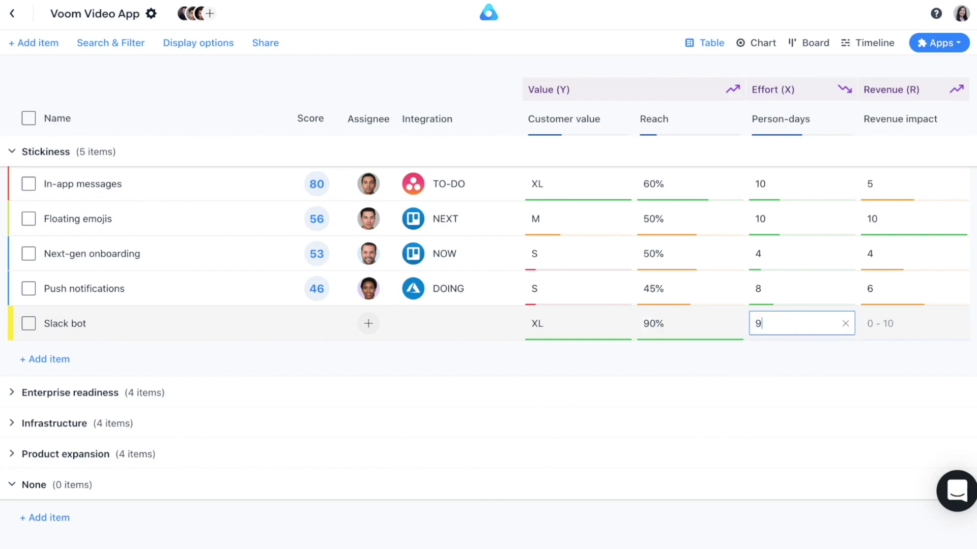
click(879, 323)
text(10)
key(Return)
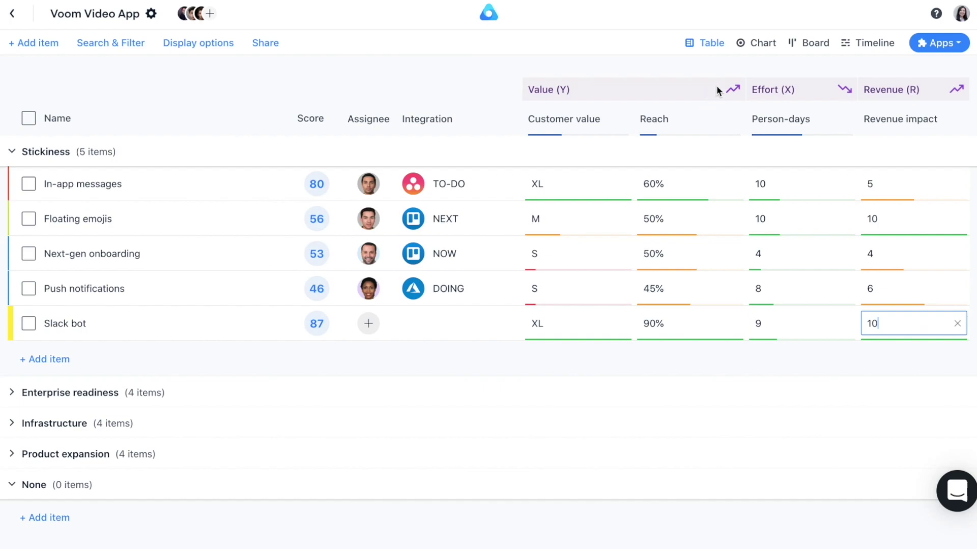
click(764, 47)
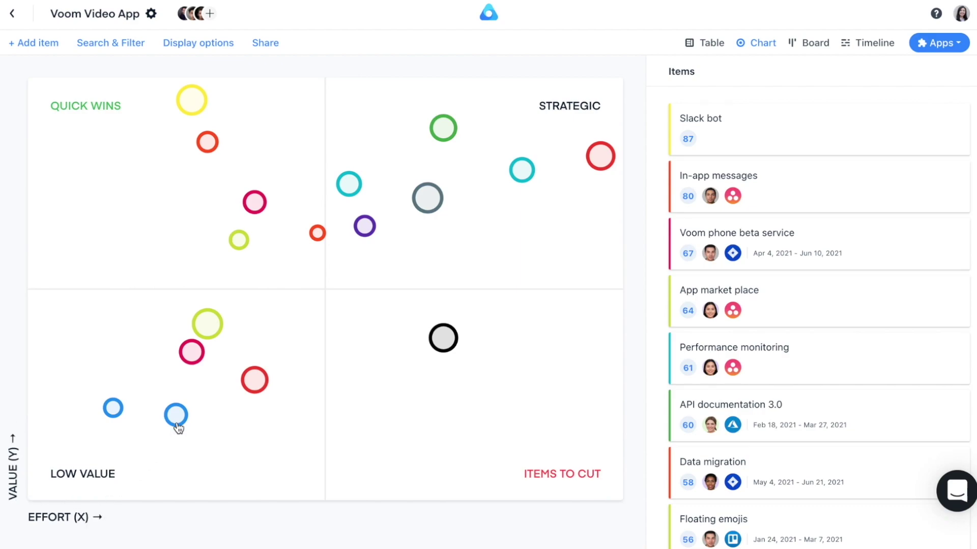
mouse_move(178, 420)
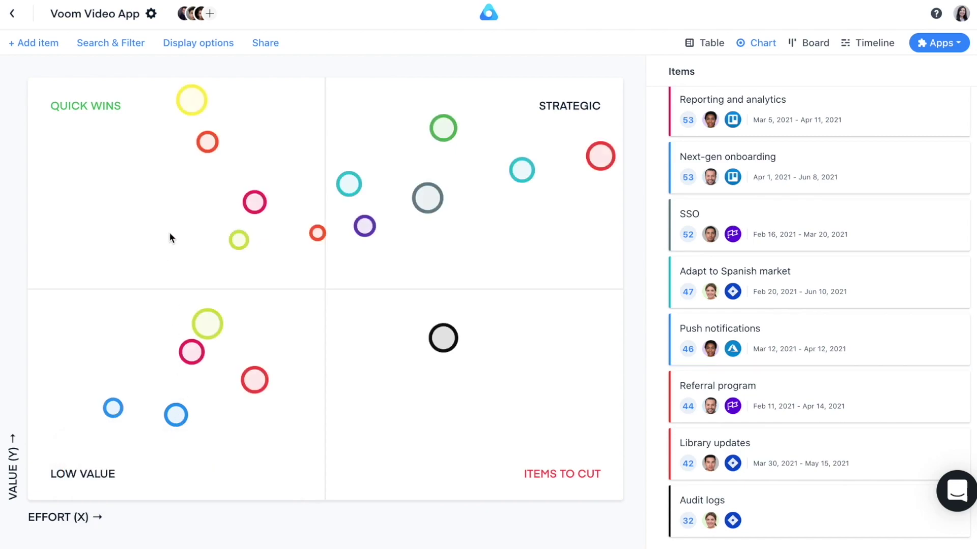
mouse_move(192, 111)
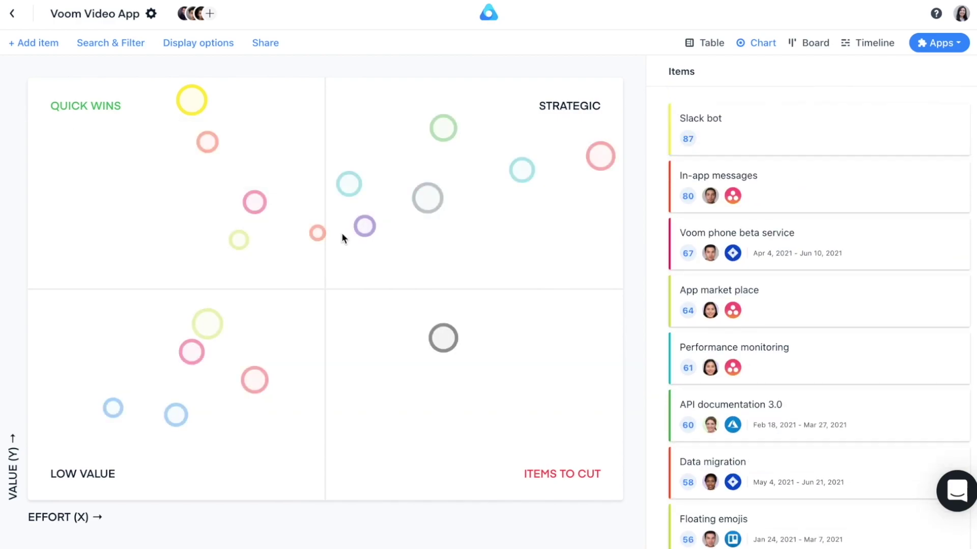
mouse_move(441, 339)
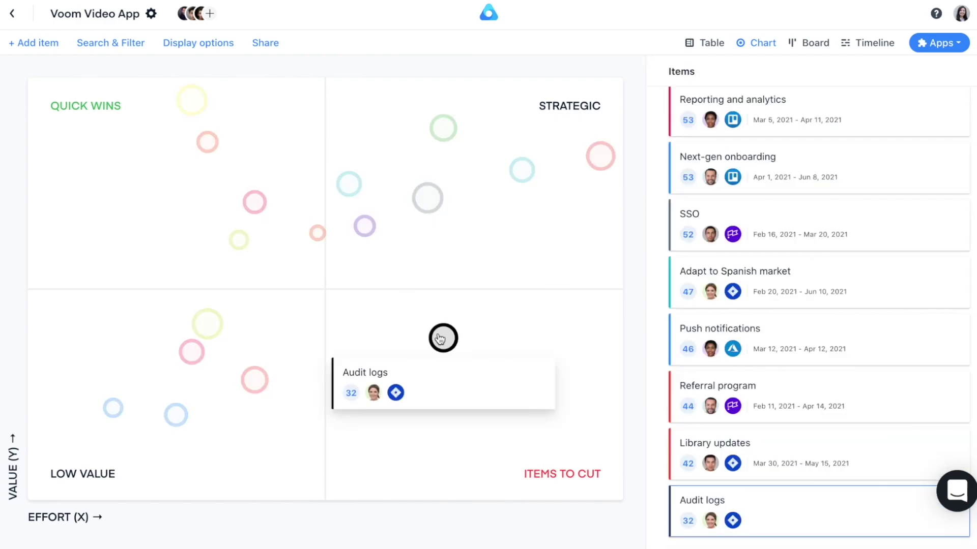
Step: Set Slack bot's timing to Q1 2021, Jan 1 – Mar 31
click(189, 108)
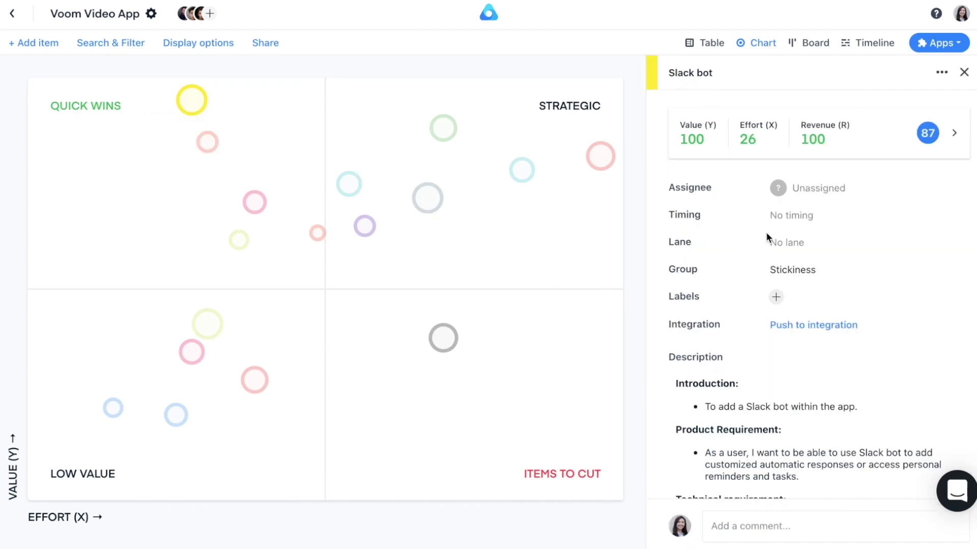
click(790, 215)
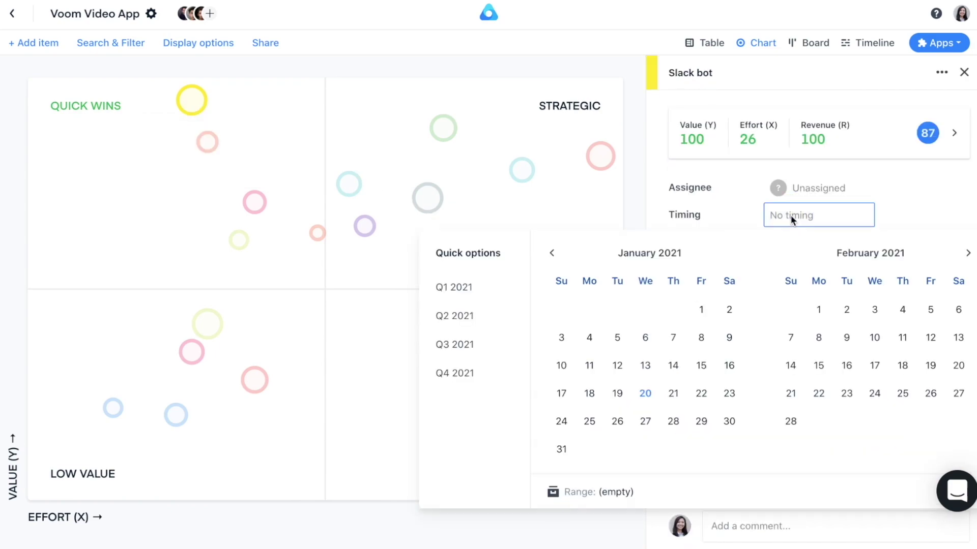
click(452, 289)
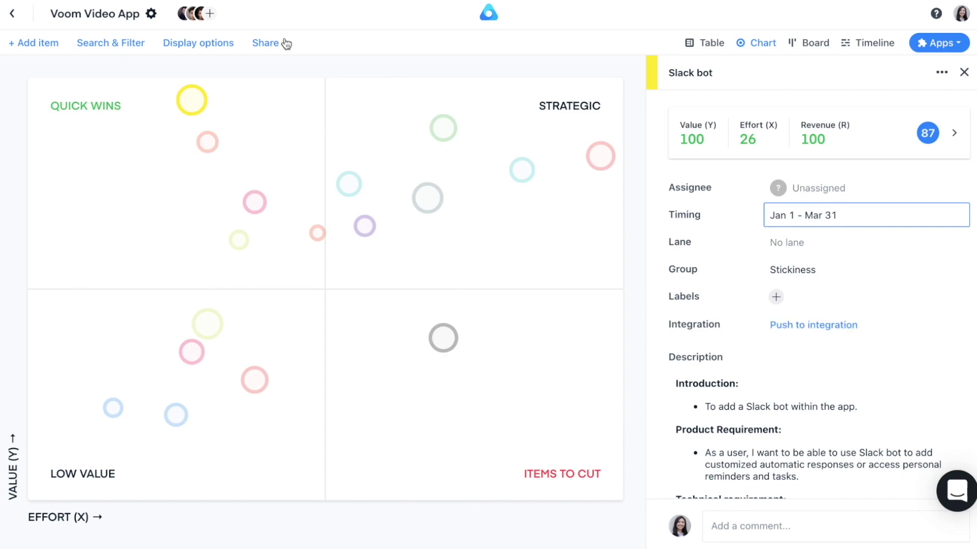
click(121, 45)
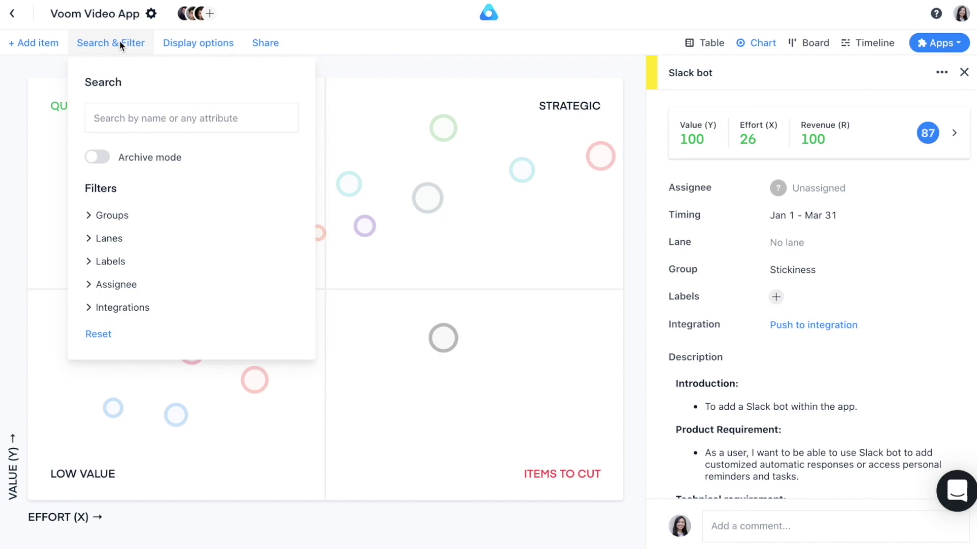
Step: Filter the chart by group to Enterprise readiness only and close the Slack bot details
click(98, 218)
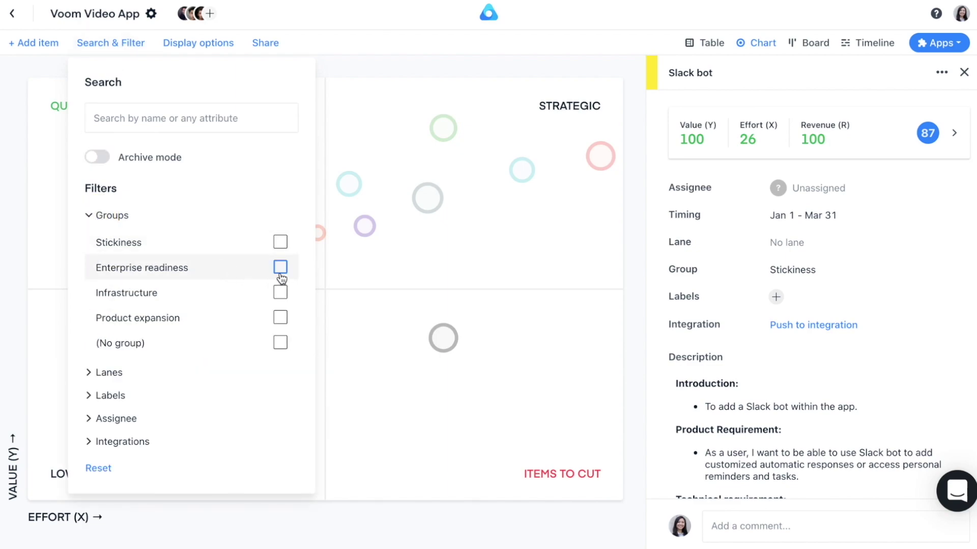
click(280, 272)
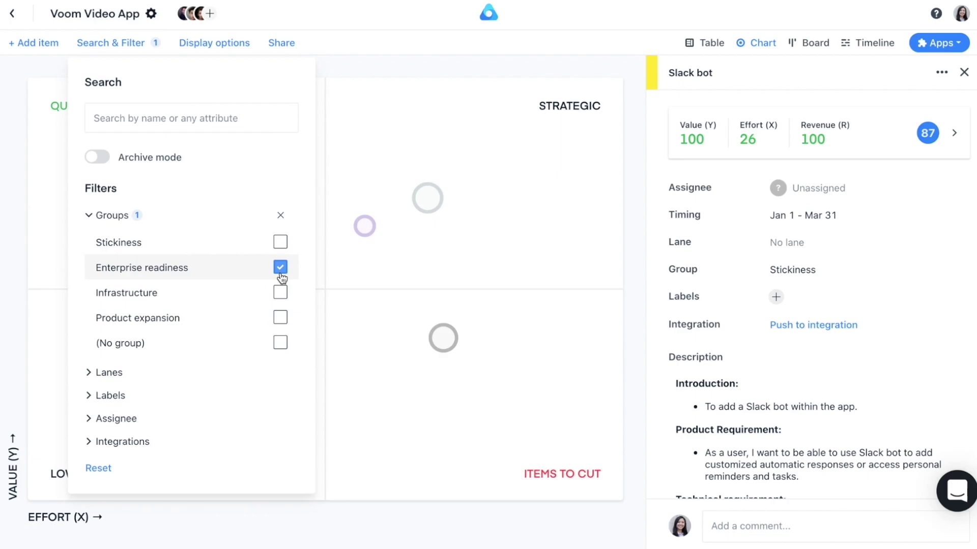
click(521, 62)
click(964, 72)
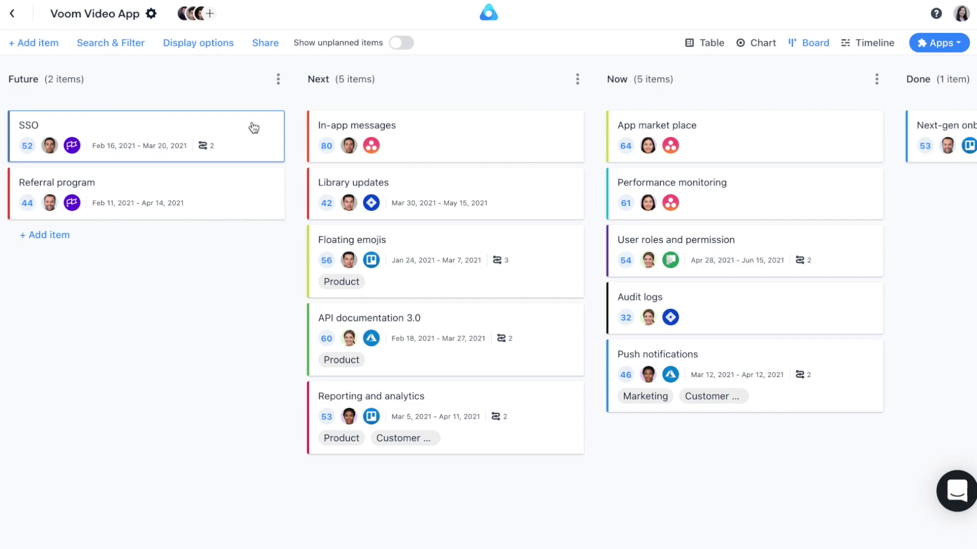
Step: Move the unplanned Slack bot item into the board's Next column
click(394, 44)
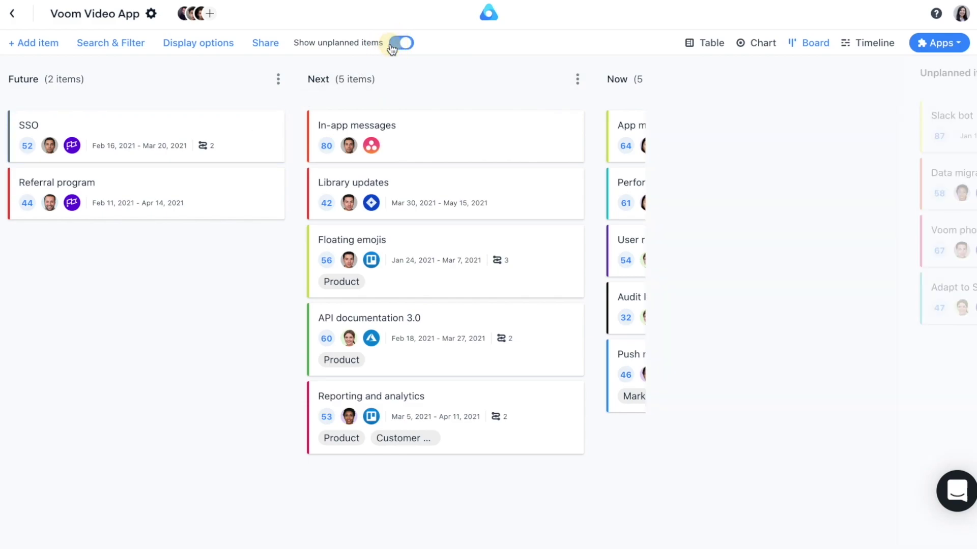
drag(712, 136, 353, 413)
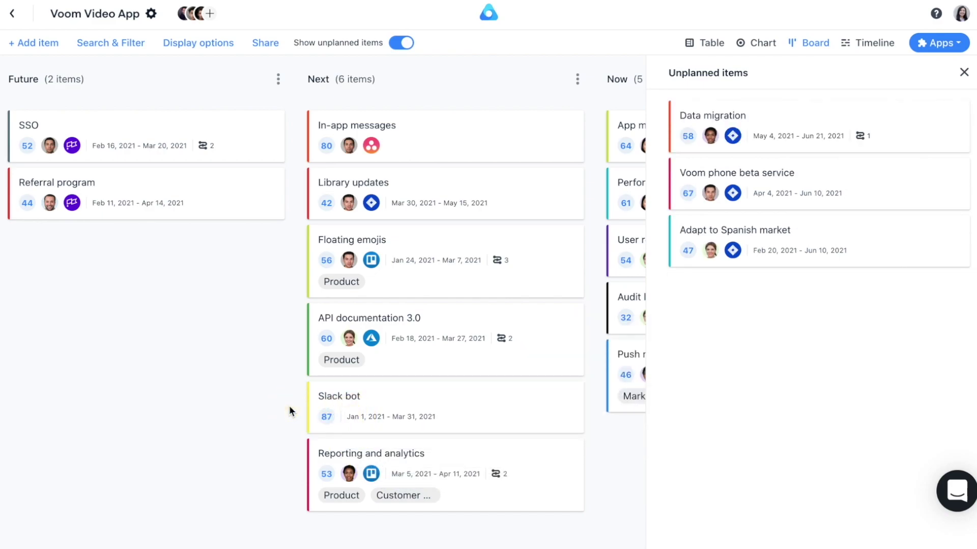
click(963, 73)
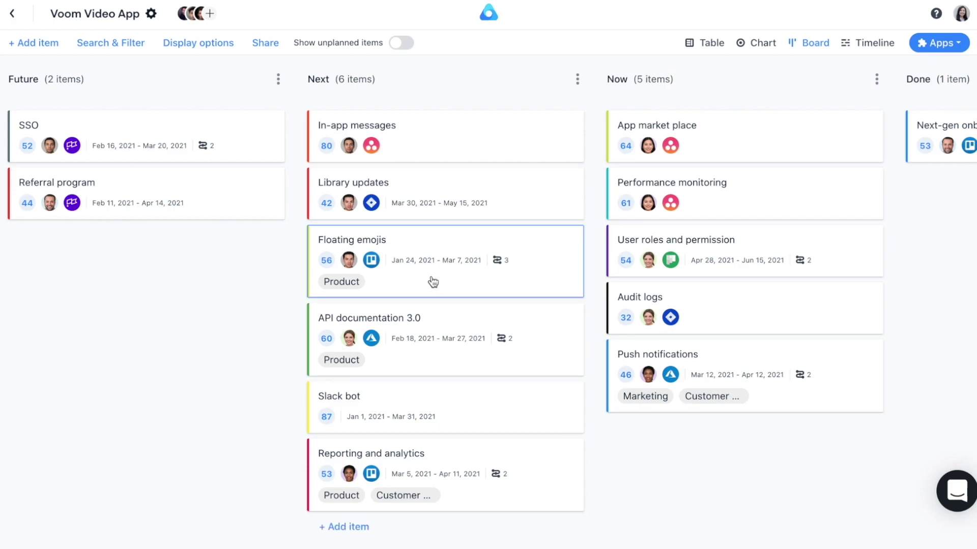
Step: Split the board into swimlanes by Group
click(209, 46)
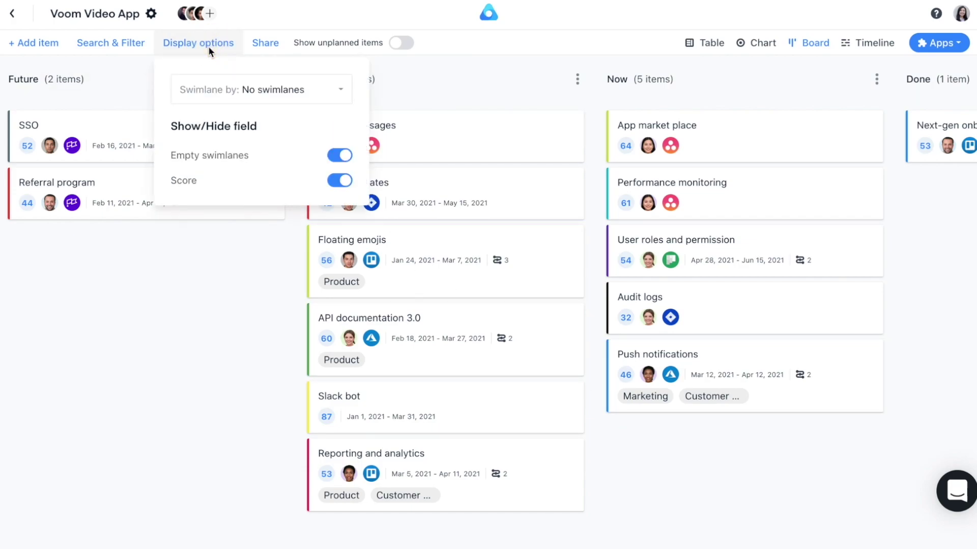
click(266, 90)
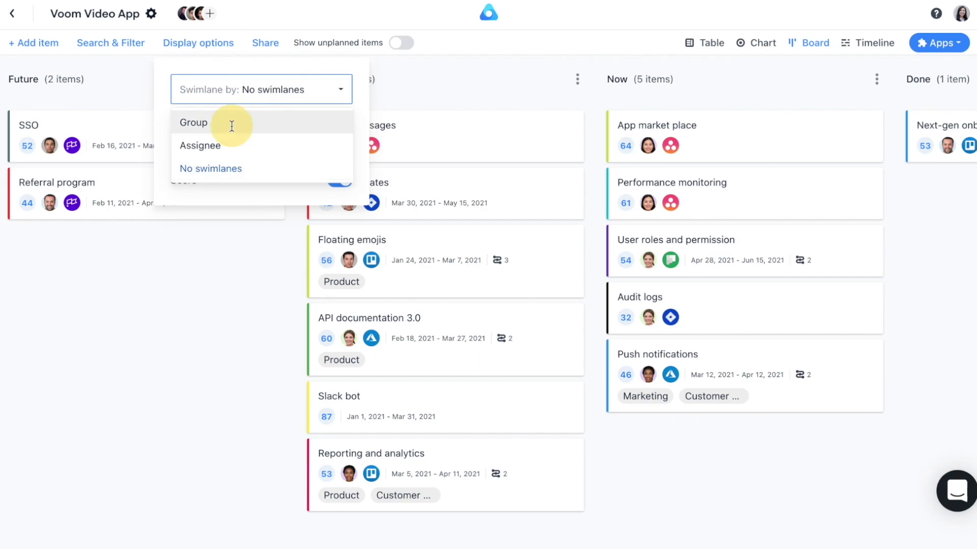
click(232, 127)
click(171, 307)
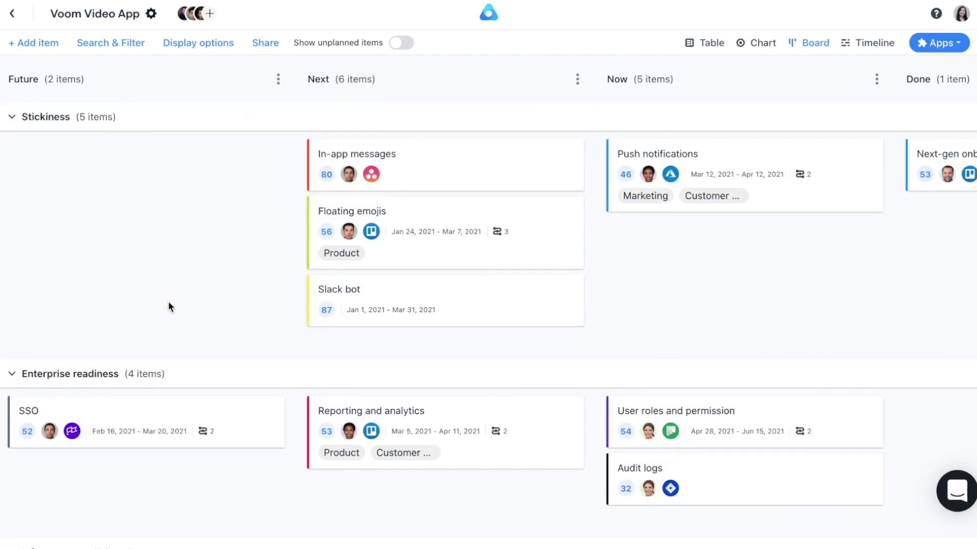
Step: In timeline view, start SSO on Jan 18, 2021 and link Push notifications to User roles and permission
click(872, 49)
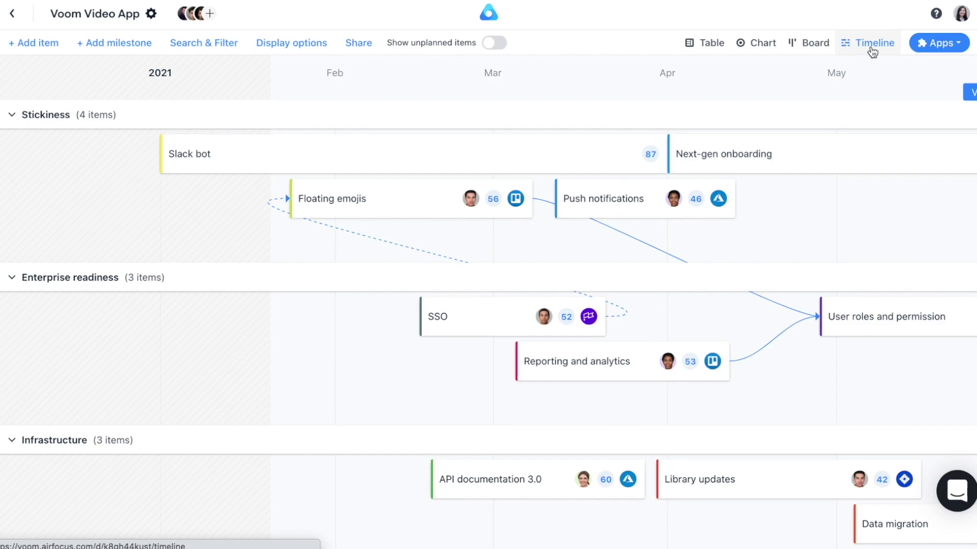
mouse_move(527, 320)
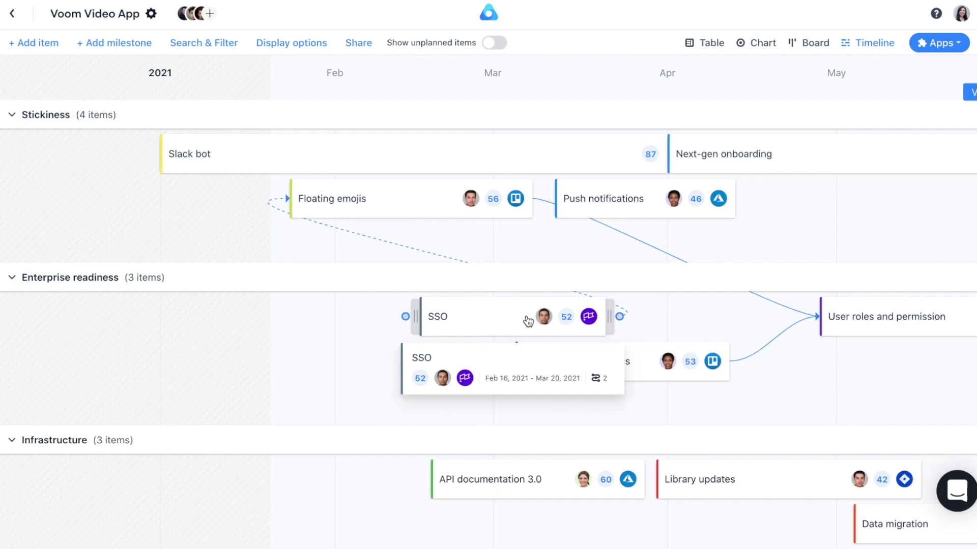
drag(527, 320, 421, 318)
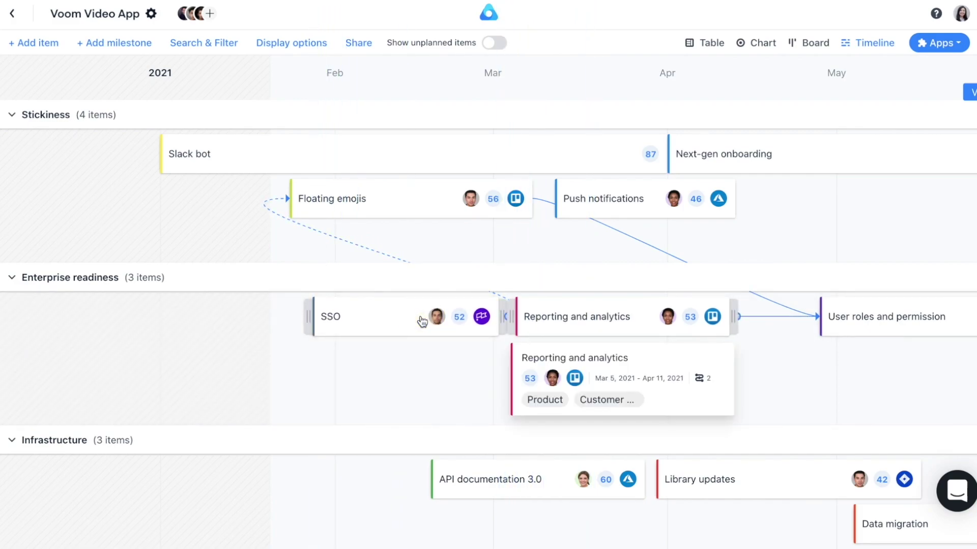
drag(308, 316, 246, 319)
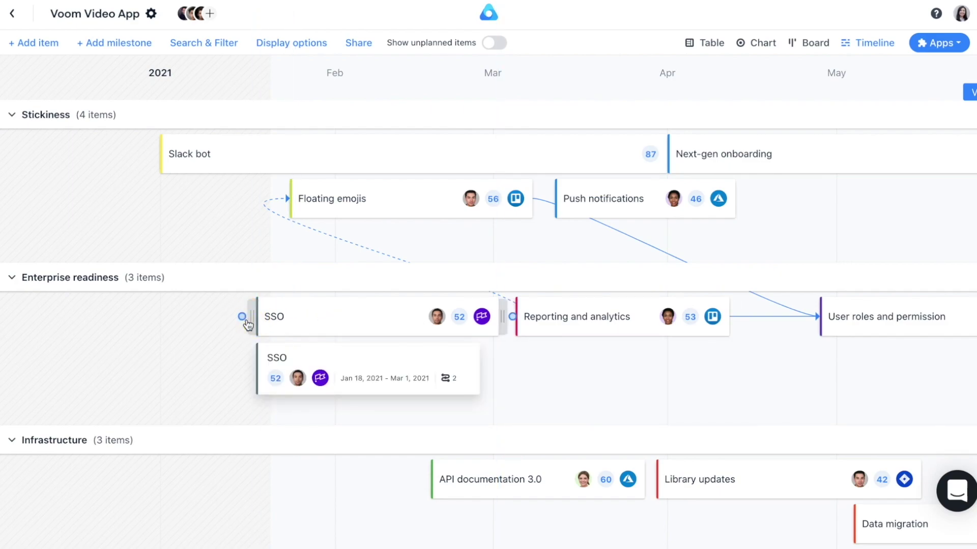
drag(750, 199, 863, 316)
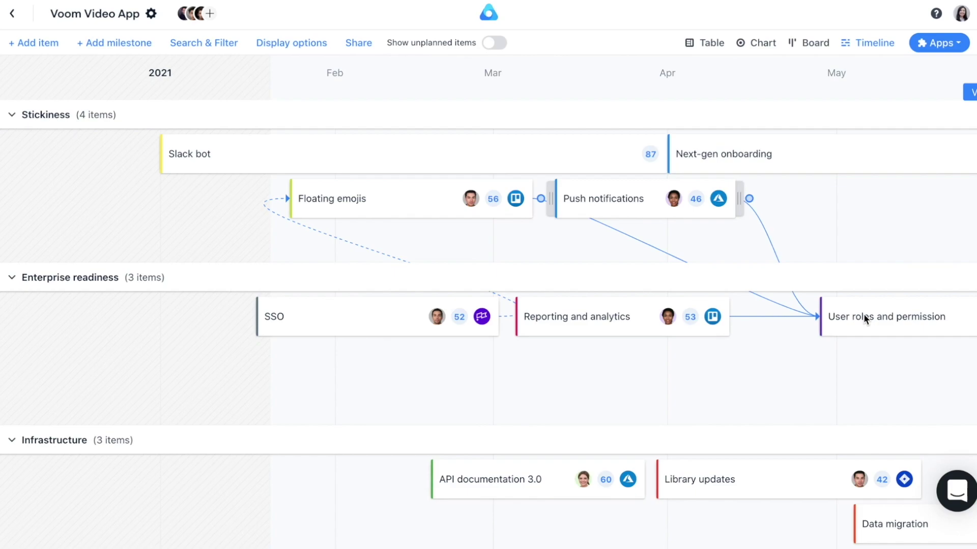
Step: Create a password-protected timeline share link named 'C-level presentation', then close the sharing dialog
mouse_move(473, 154)
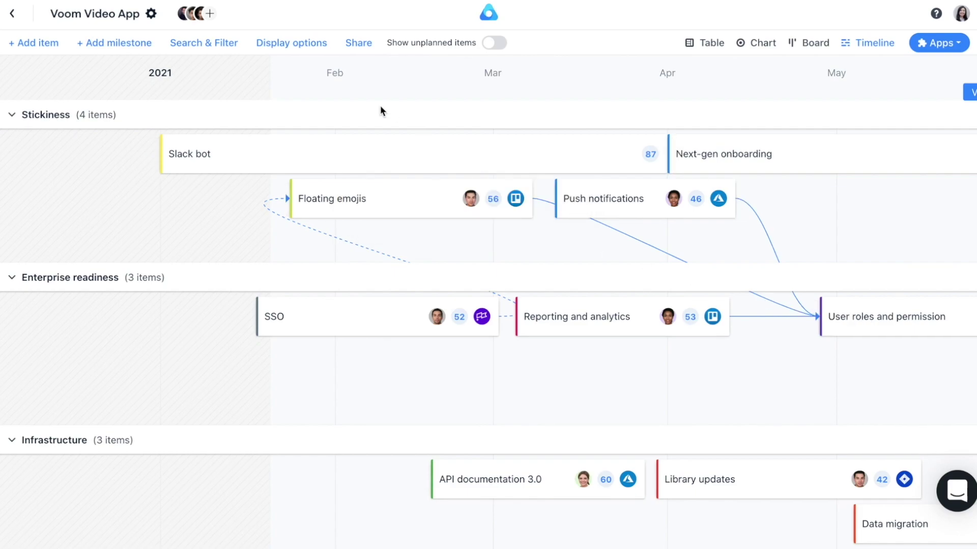
click(354, 44)
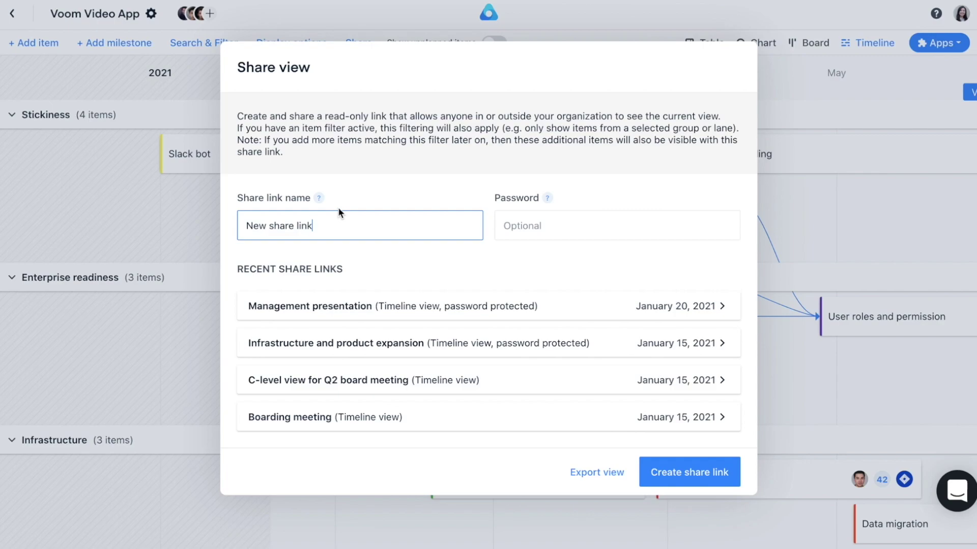
drag(342, 223, 234, 221)
text(C-level presentation)
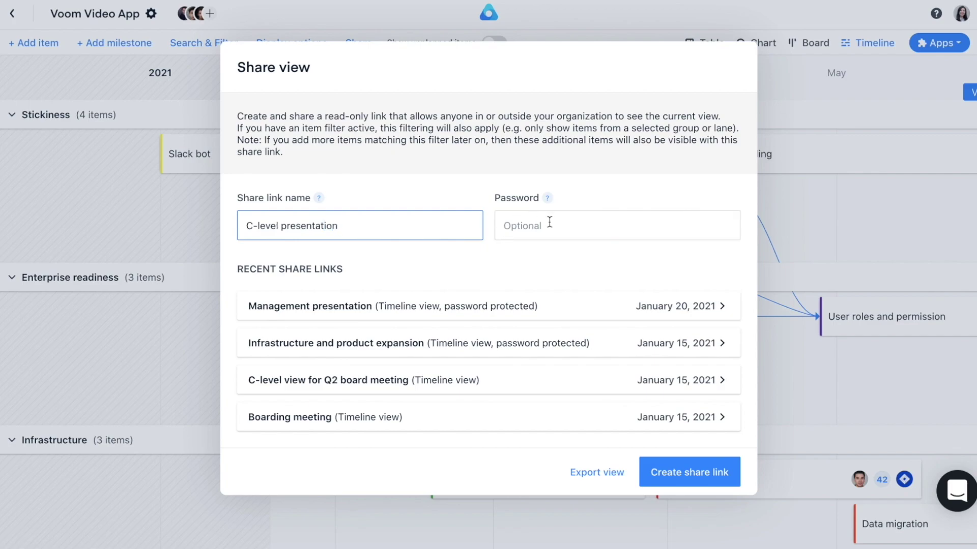
click(566, 222)
text(presen)
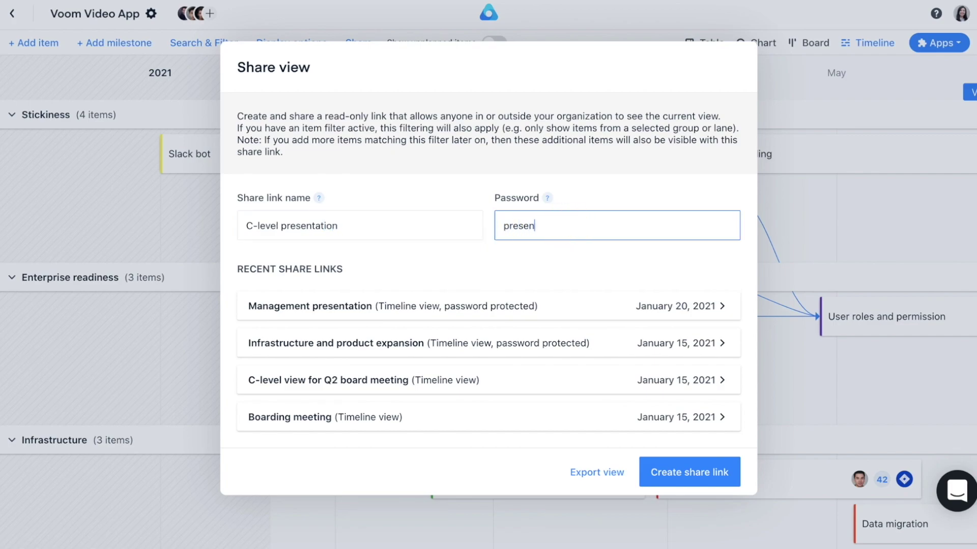
text(tation)
click(687, 476)
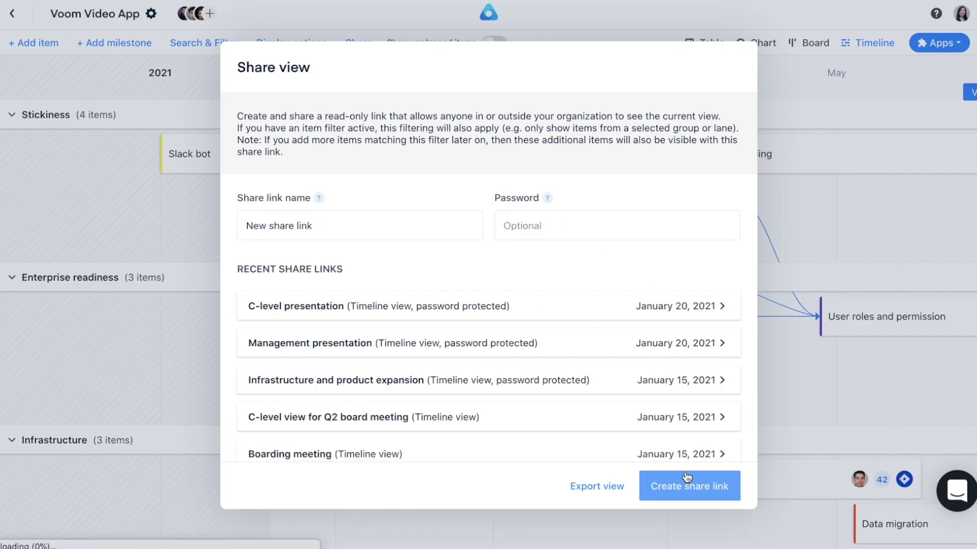
click(864, 230)
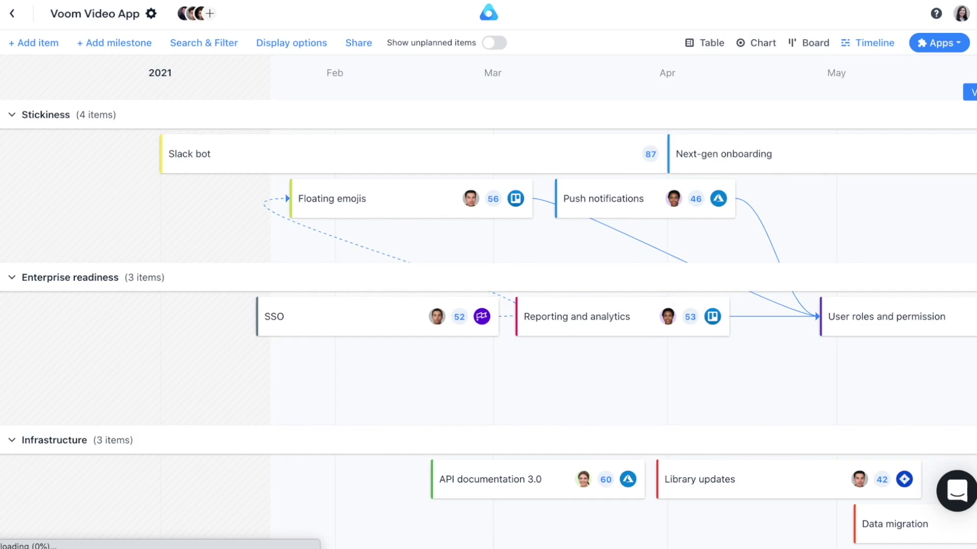